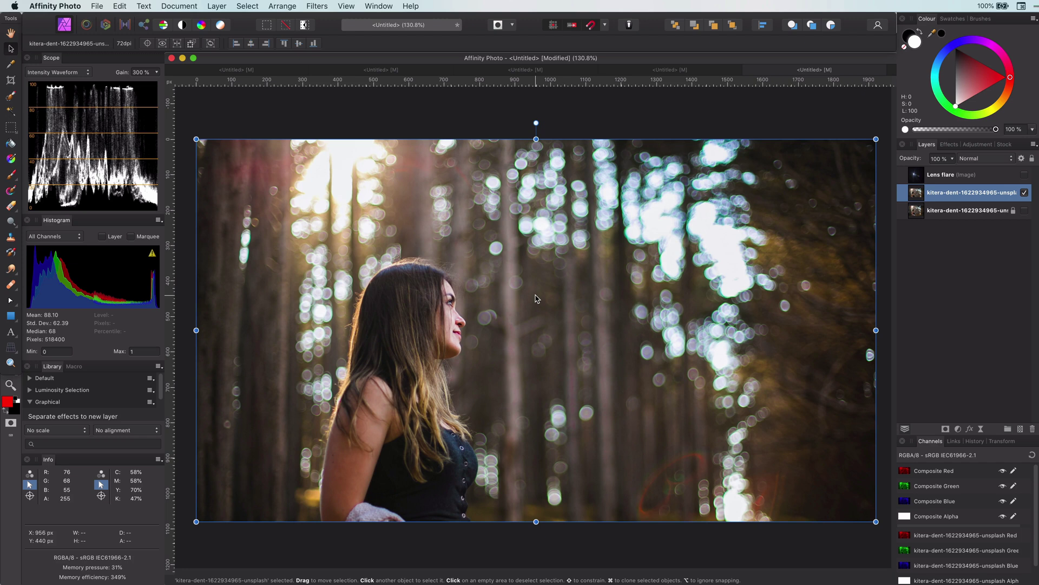
Step: Deselect the portrait and turn on the Lens flare layer's visibility
click(663, 121)
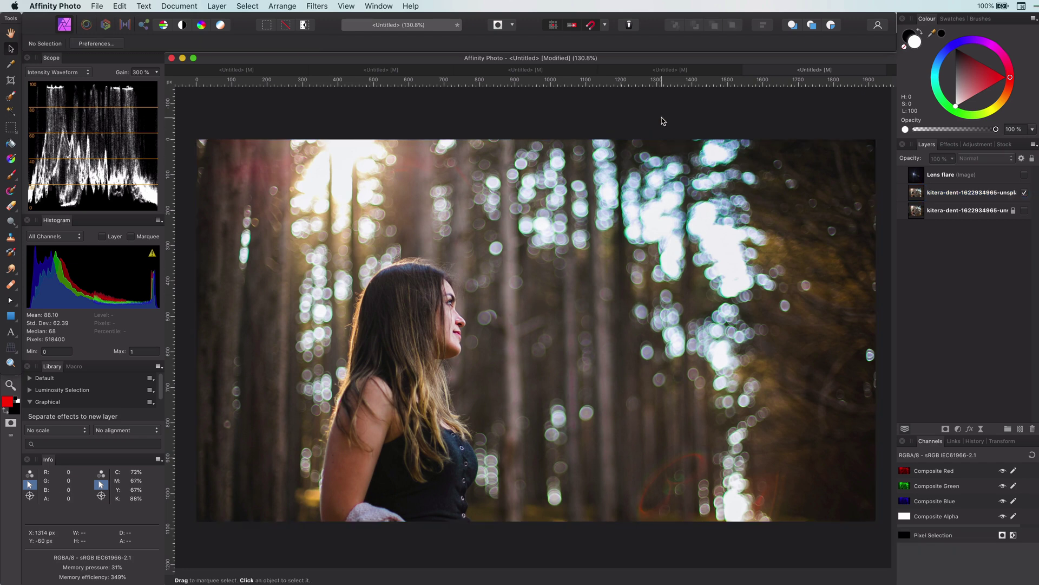
click(1024, 180)
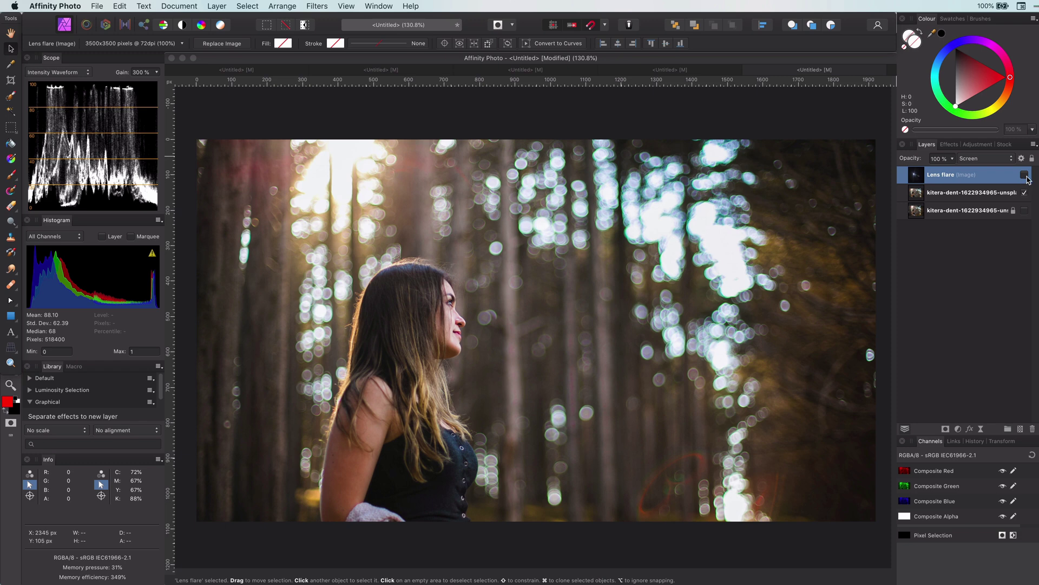
click(1024, 175)
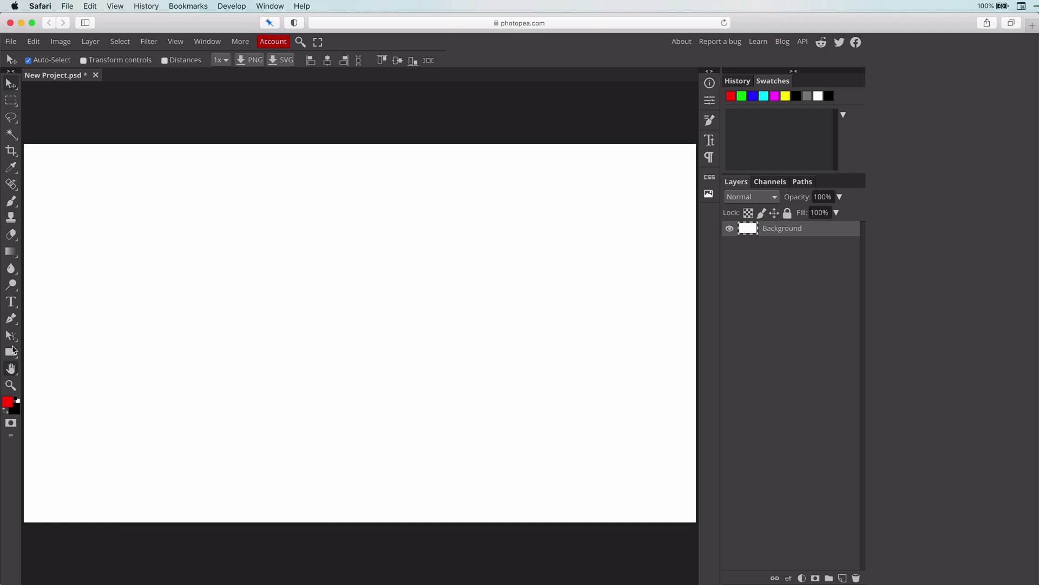
Step: Fill the white Background layer with black using the Paint Bucket Tool
right_click(11, 251)
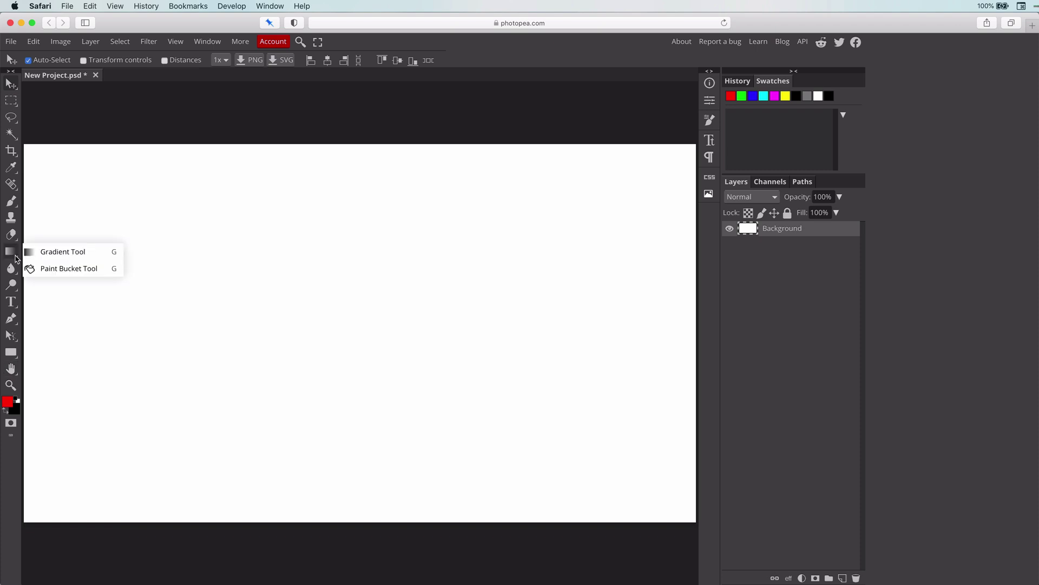
click(60, 268)
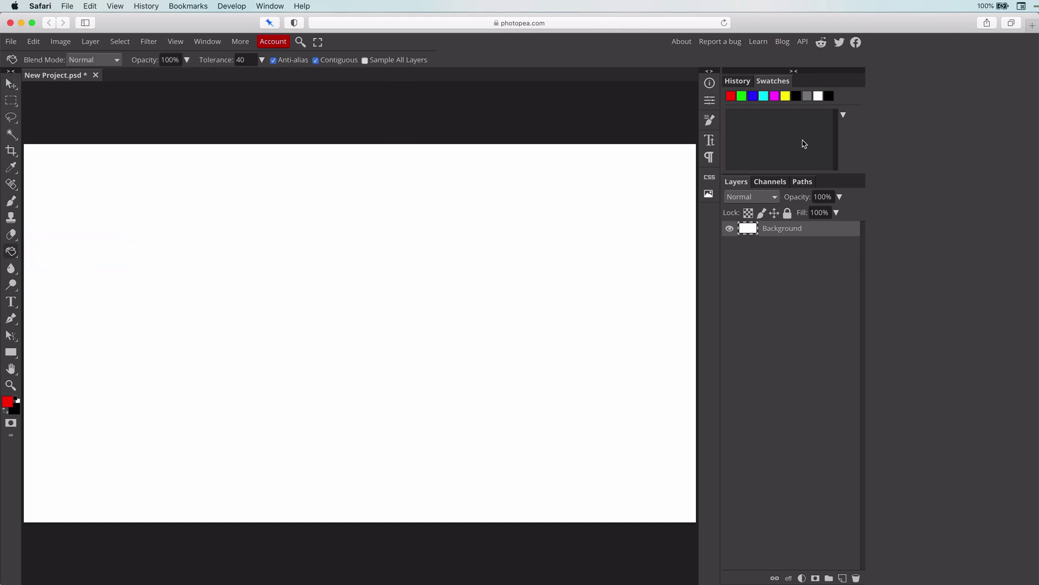
click(828, 97)
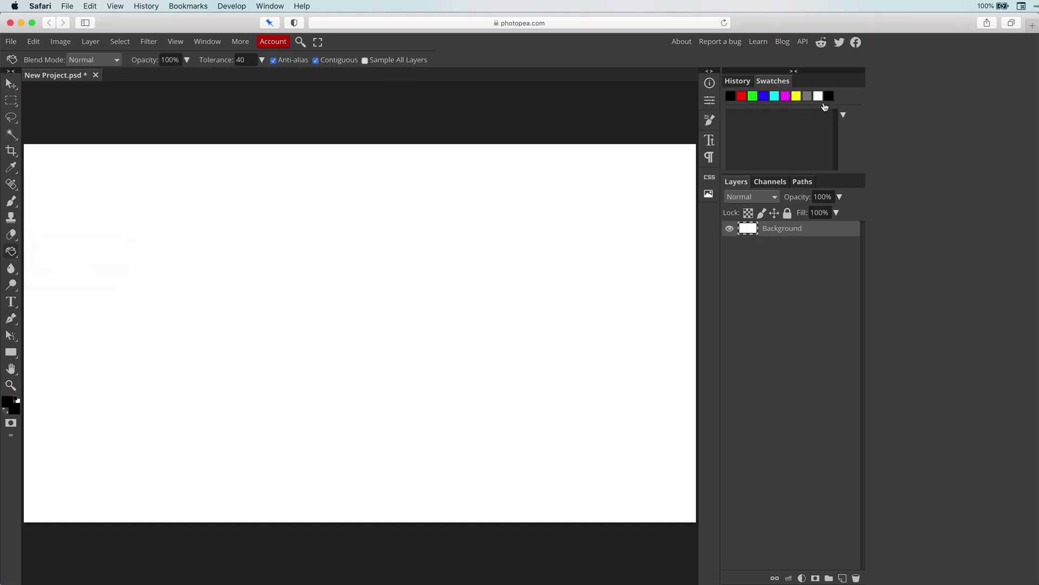
click(339, 318)
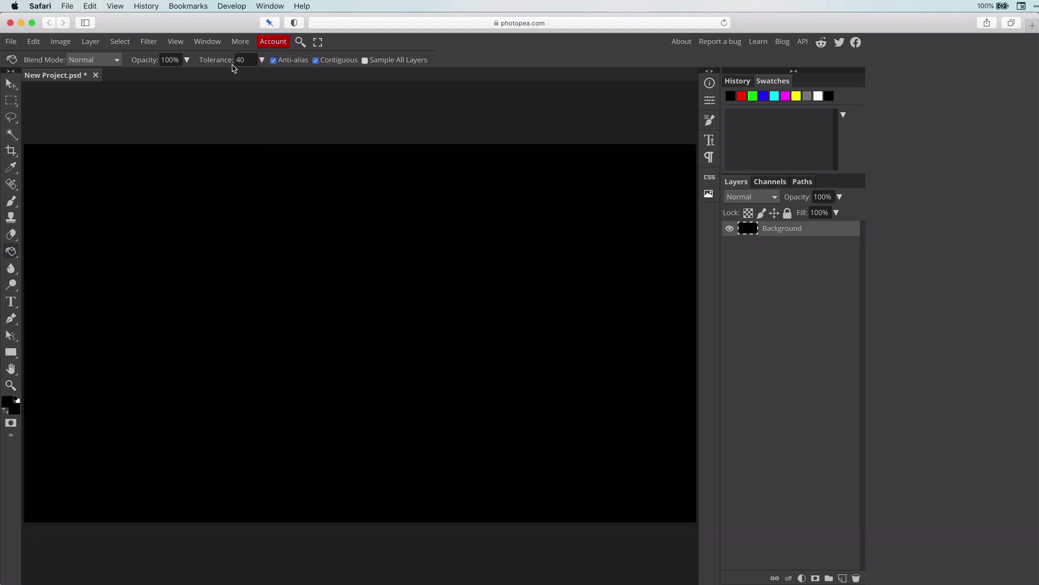
Step: Apply a Lens Flare: Lens 1, brightness 83%, centred at X 21%, Y 22%
click(148, 42)
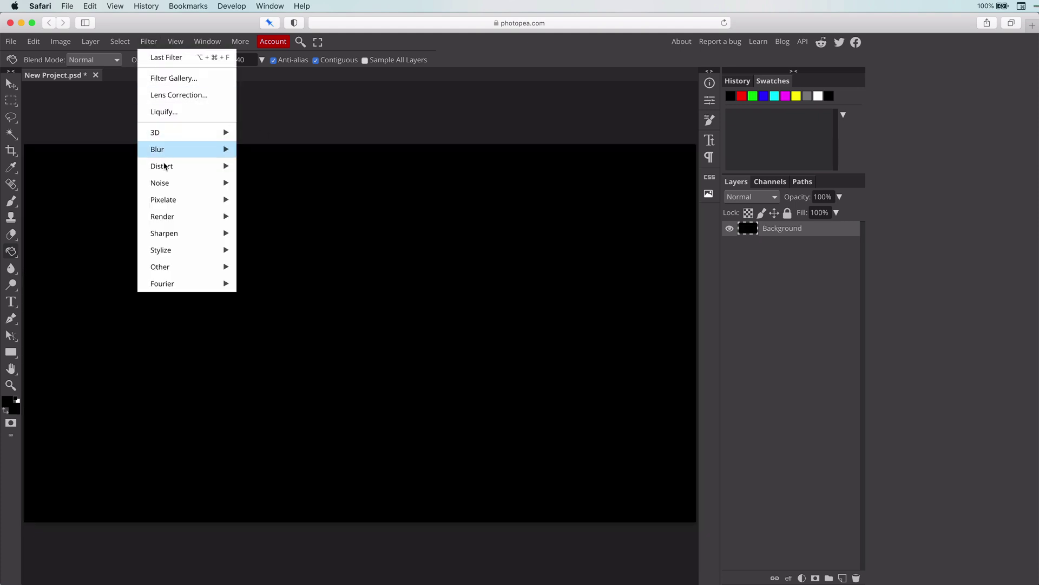
mouse_move(169, 216)
click(282, 285)
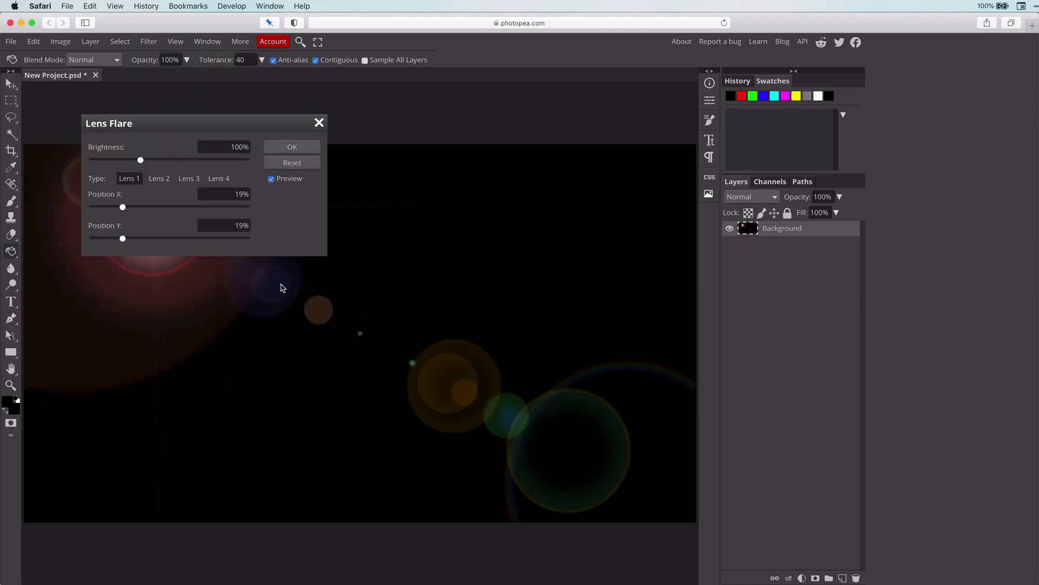
drag(197, 128, 735, 252)
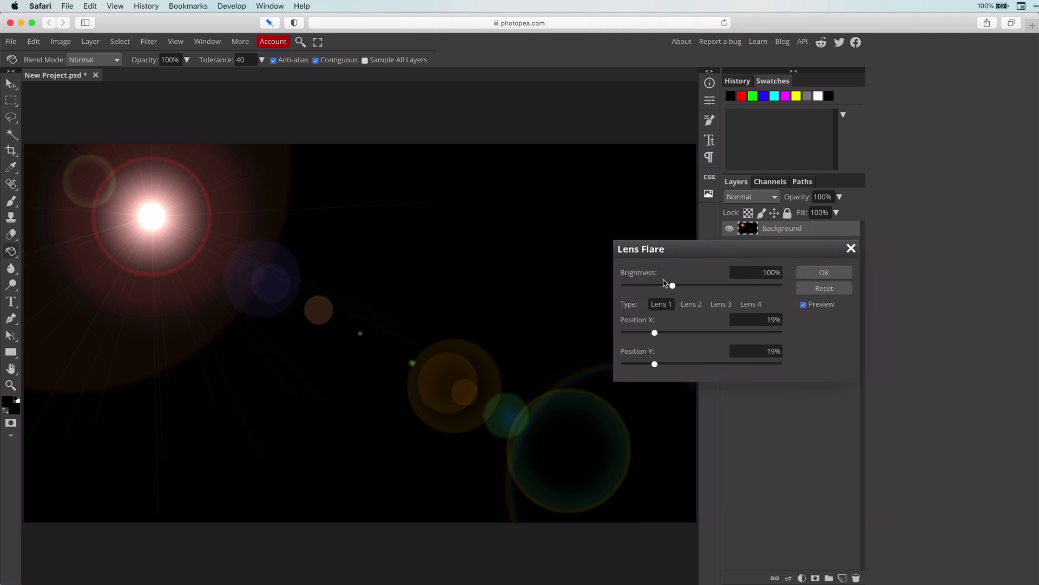
mouse_move(673, 285)
mouse_down()
mouse_move(722, 294)
mouse_move(660, 298)
mouse_up()
drag(655, 333, 659, 364)
click(691, 304)
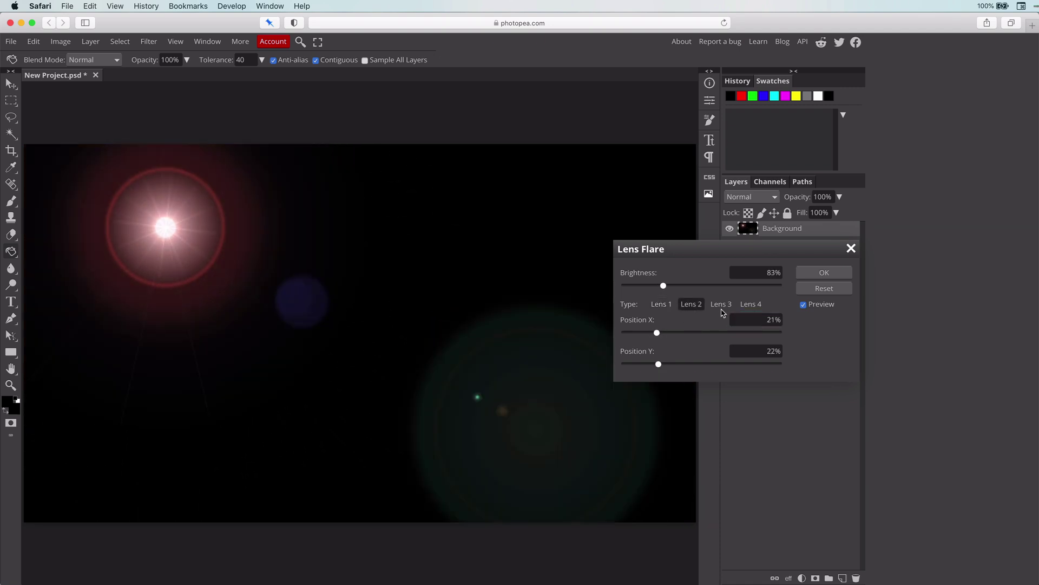
click(721, 303)
click(748, 305)
click(661, 304)
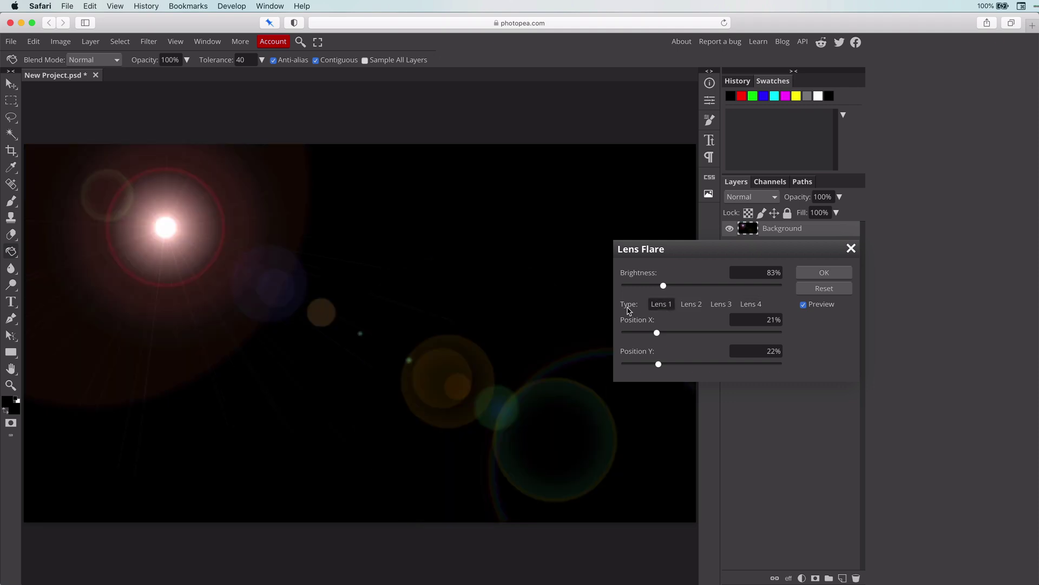
click(819, 277)
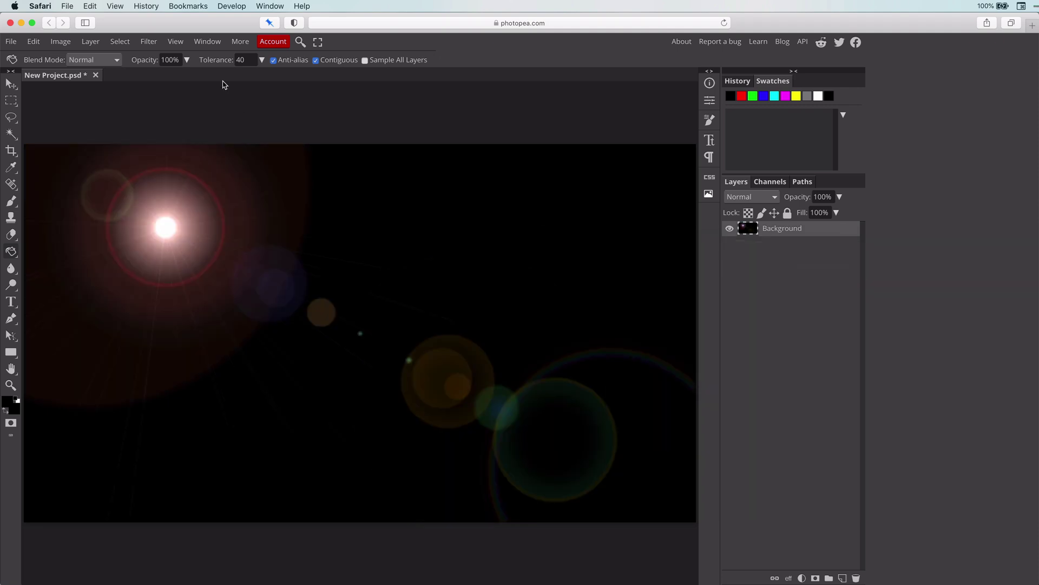
Step: Export the flare image as a 1280×720 PNG, then hide Affinity's old Lens flare layer
click(11, 42)
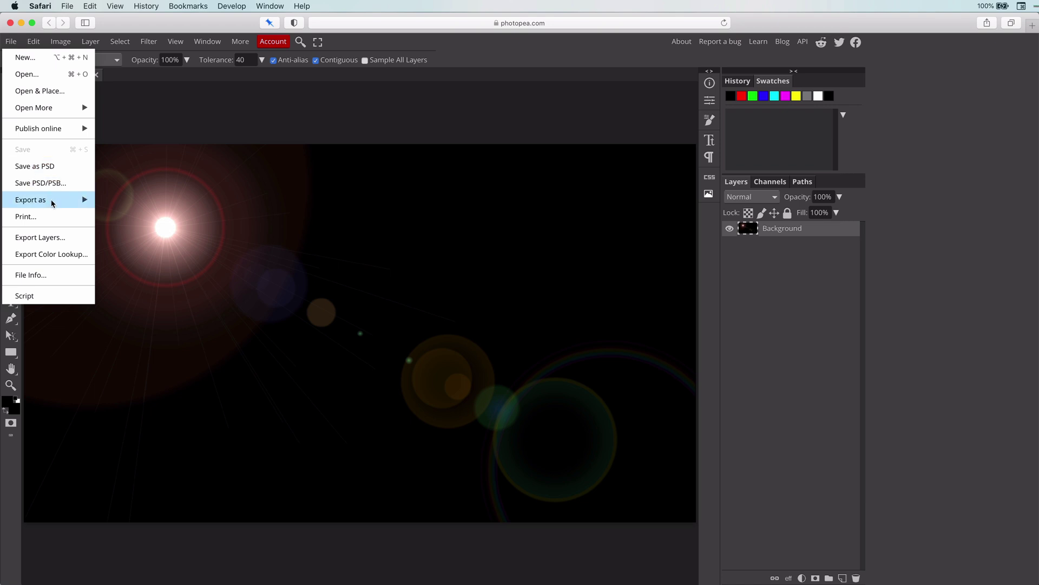
mouse_move(51, 200)
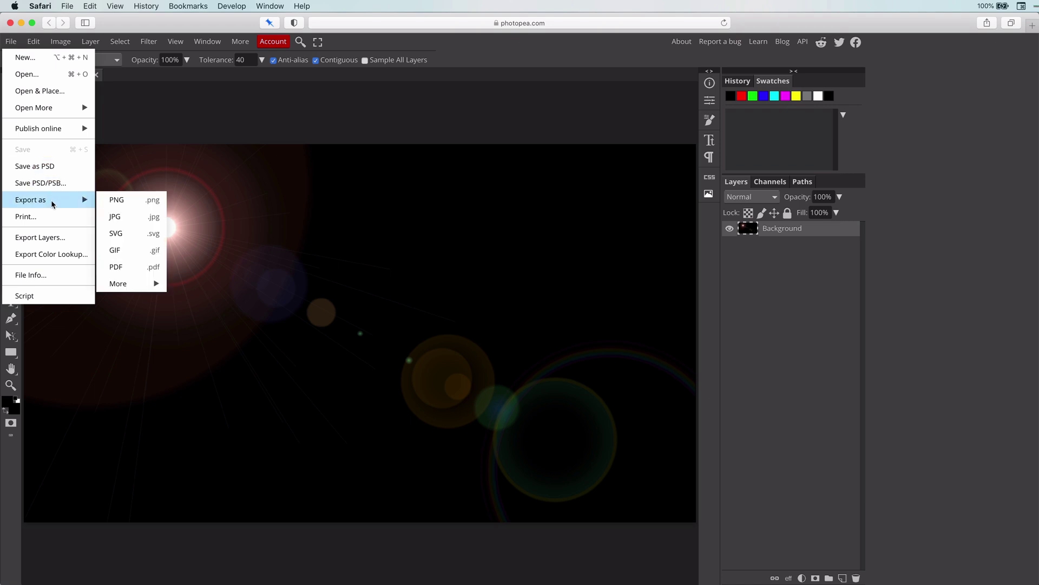
click(125, 204)
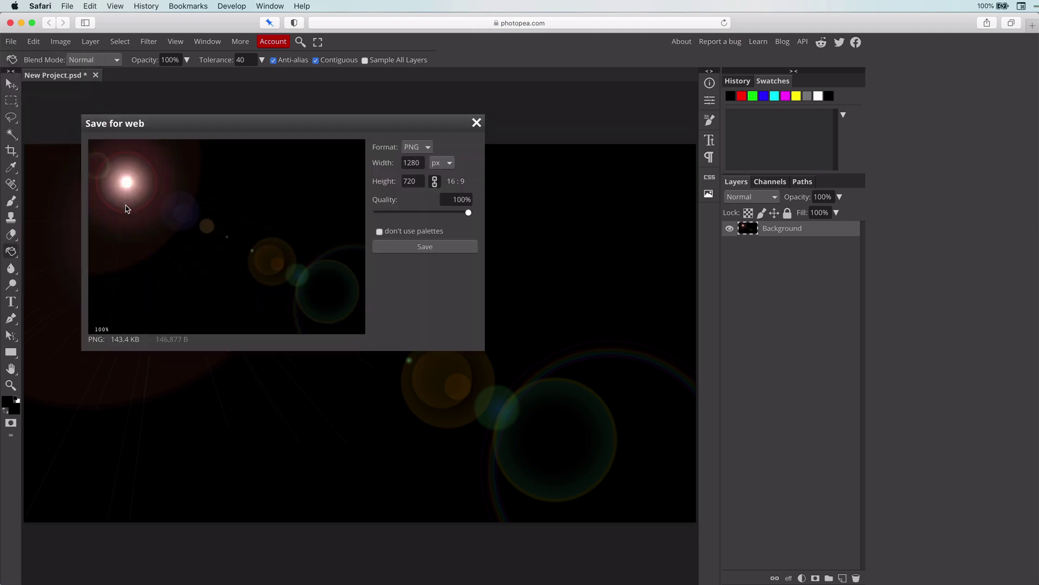
click(399, 252)
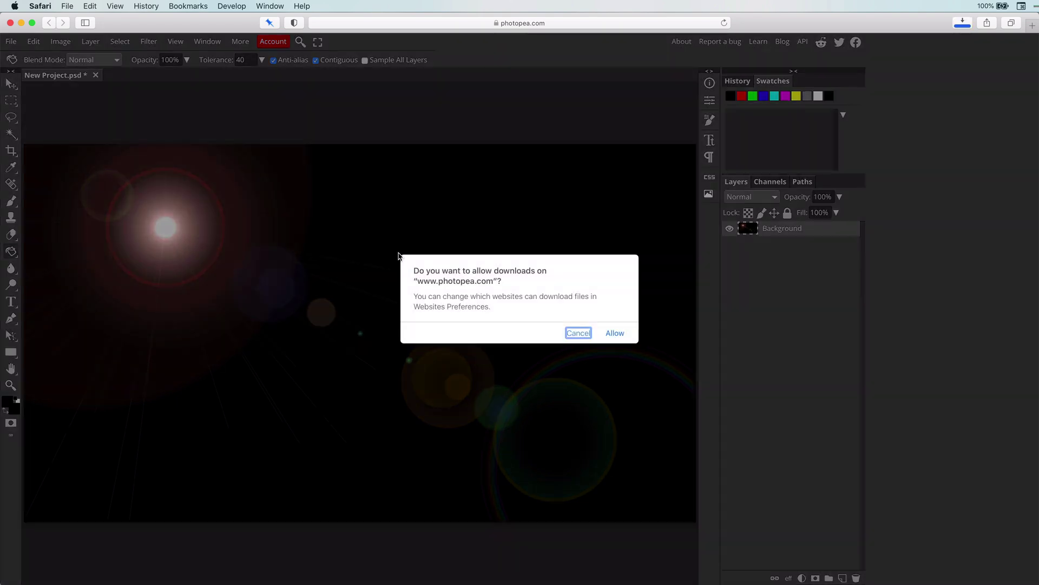
click(621, 337)
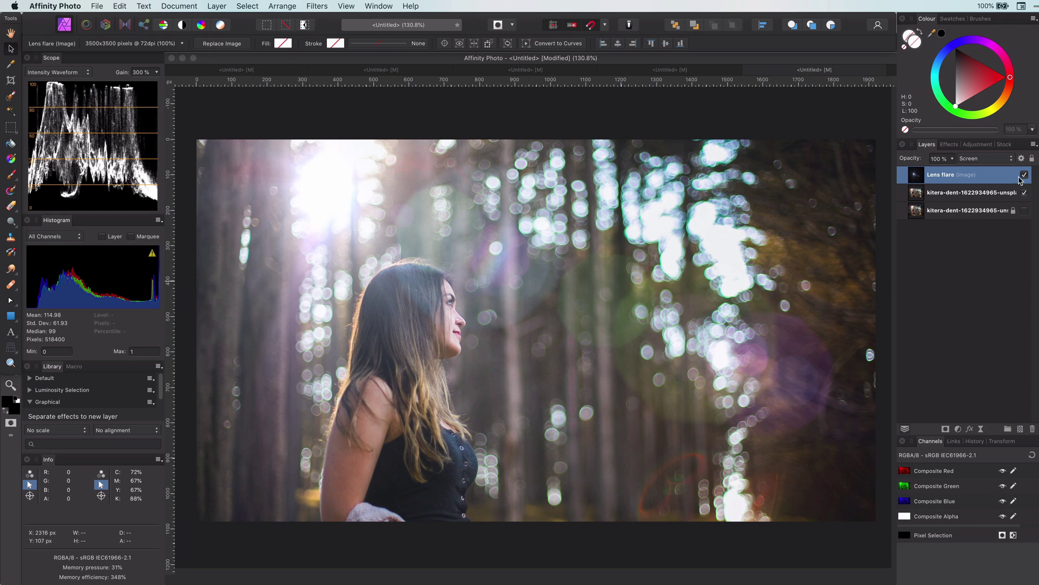
click(1024, 175)
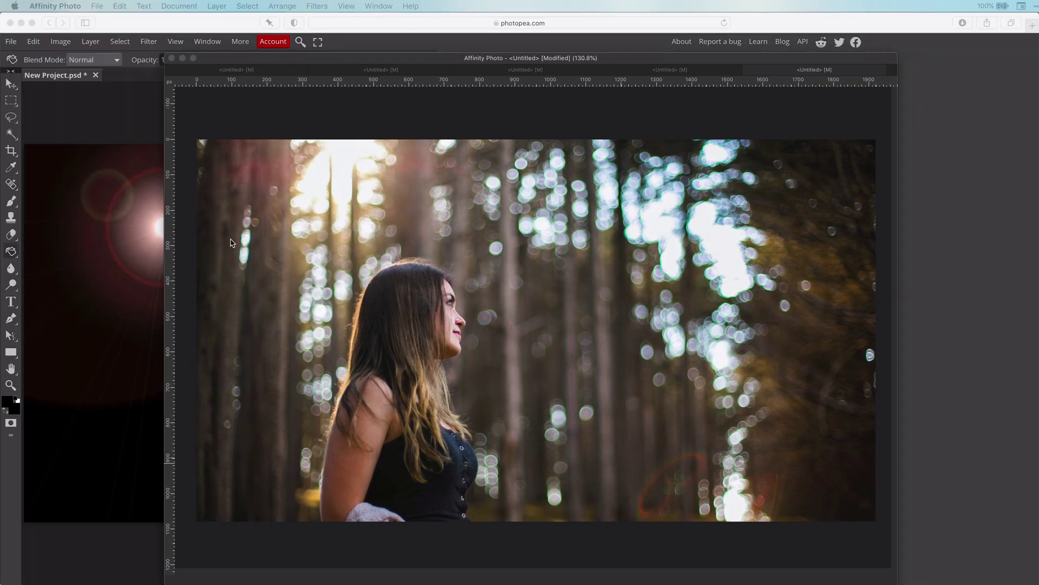
Step: Drop the New Project PNG onto the portrait, shift it up-left, set Screen blend mode
drag(230, 242, 558, 307)
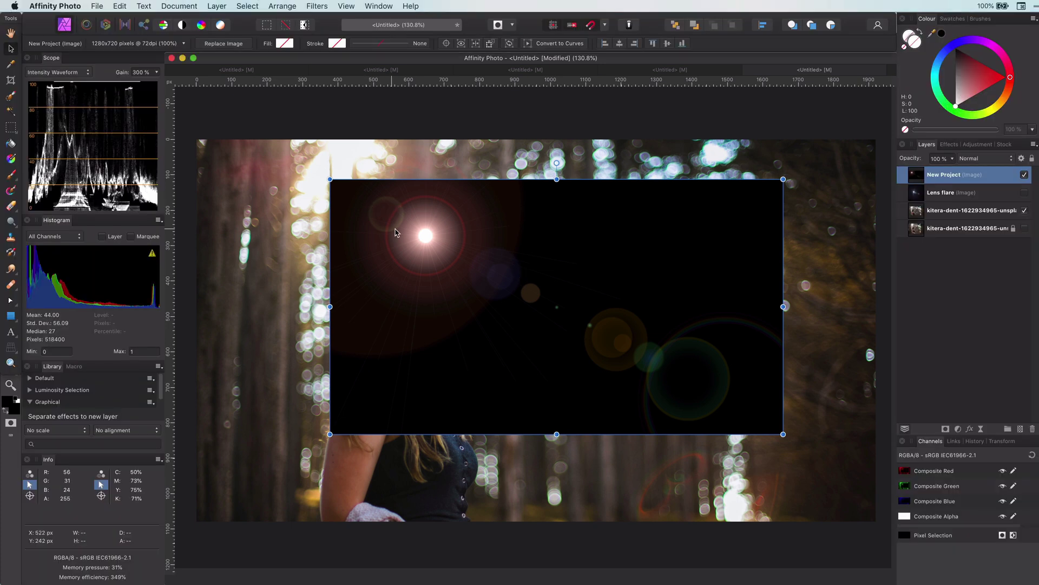
drag(395, 233, 274, 193)
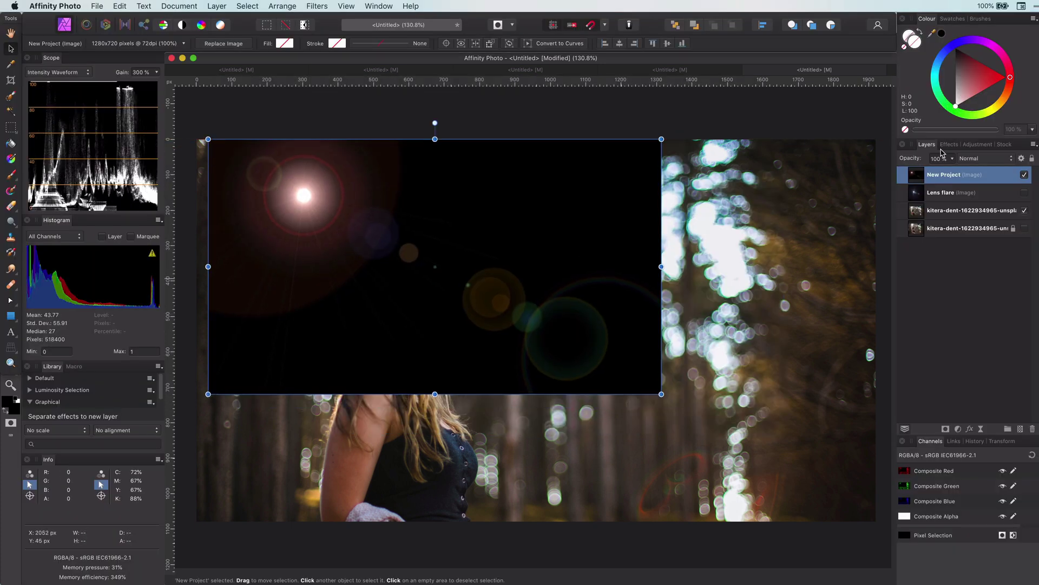
click(969, 159)
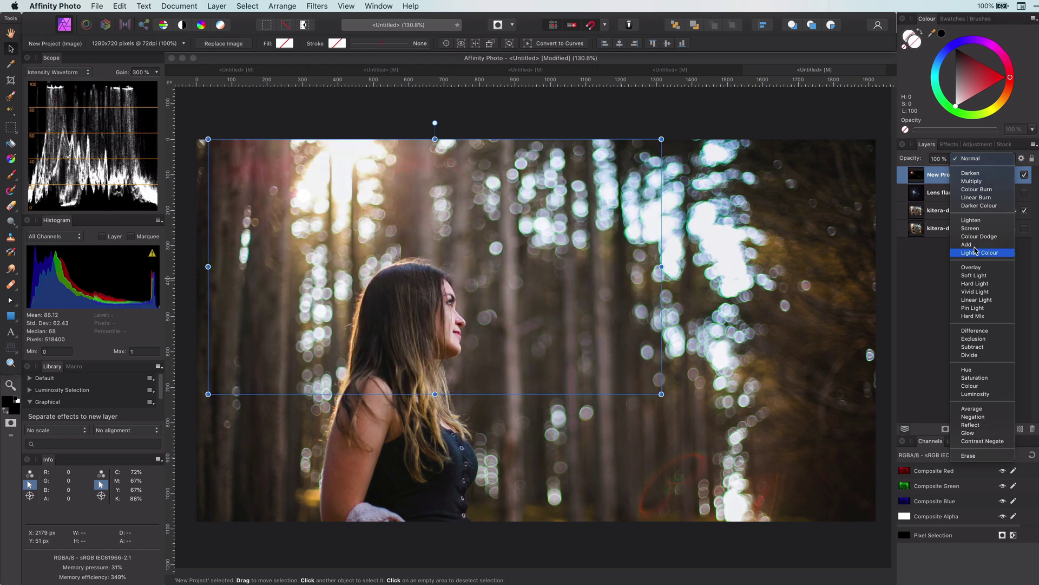
click(970, 228)
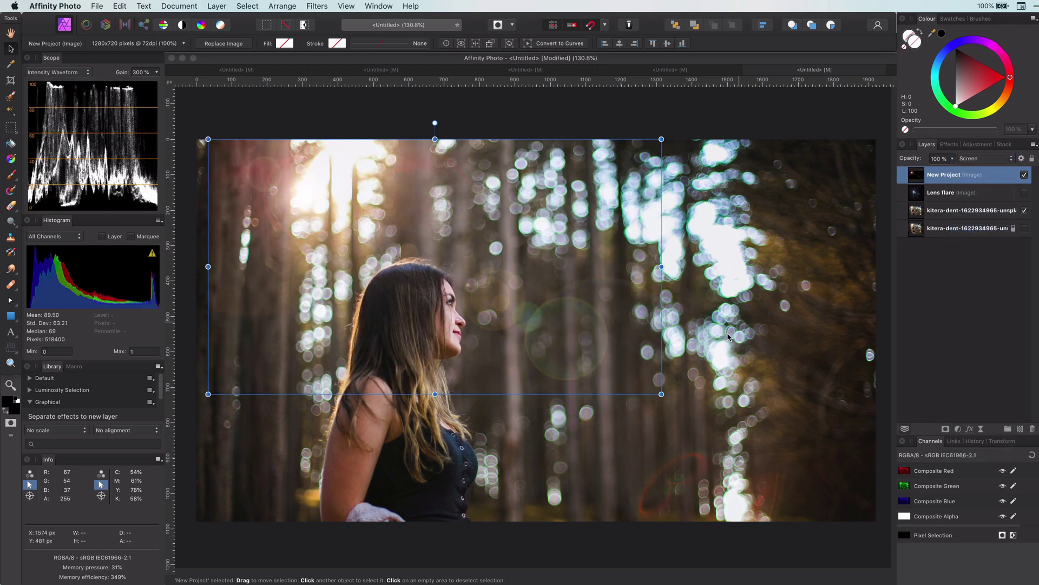
Step: Enlarge the flare to about 1685 × 948 px and align it to the canvas corner
drag(661, 394, 872, 537)
drag(495, 328, 488, 293)
click(607, 536)
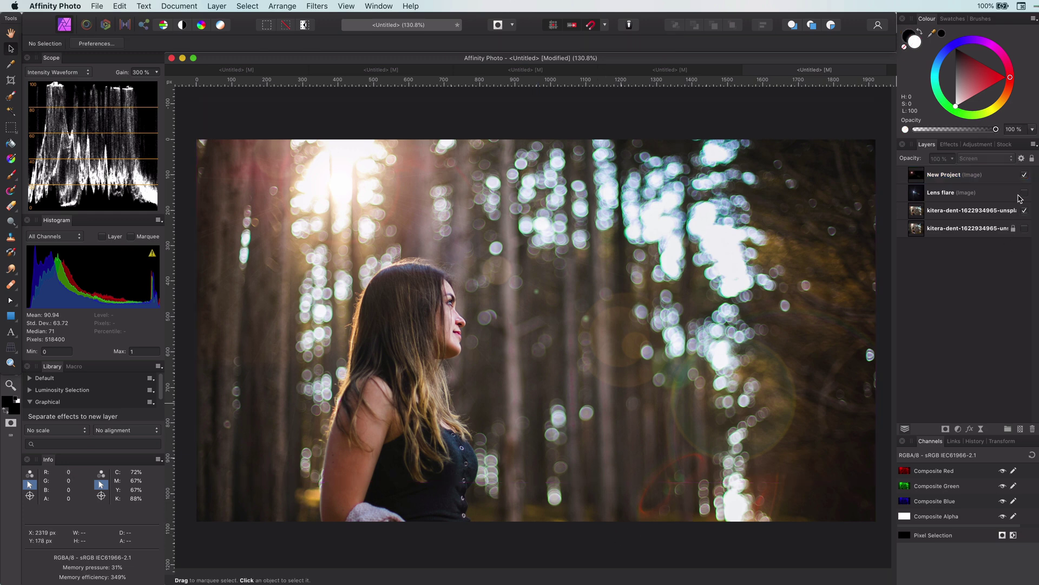
Step: Toggle the New Project flare layer off and on to compare before and after, leaving it visible
click(1025, 175)
click(1026, 176)
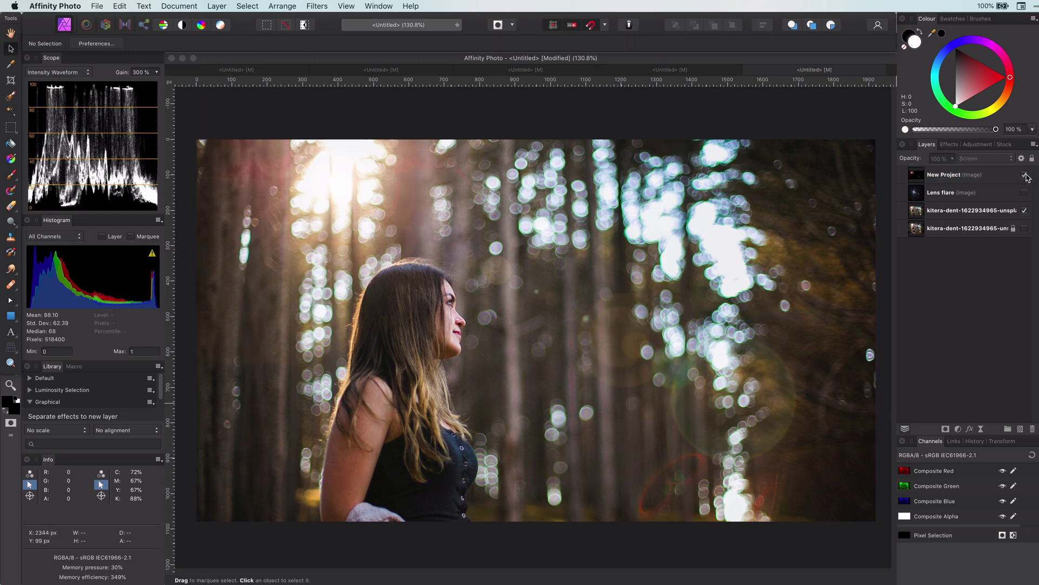
click(1026, 175)
click(1026, 175)
click(1026, 175)
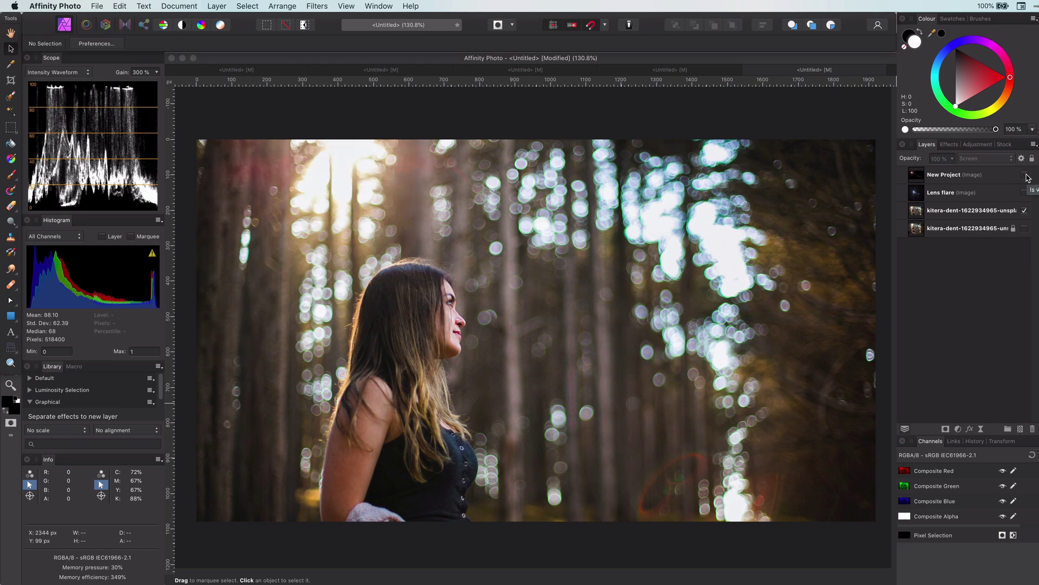
click(1026, 175)
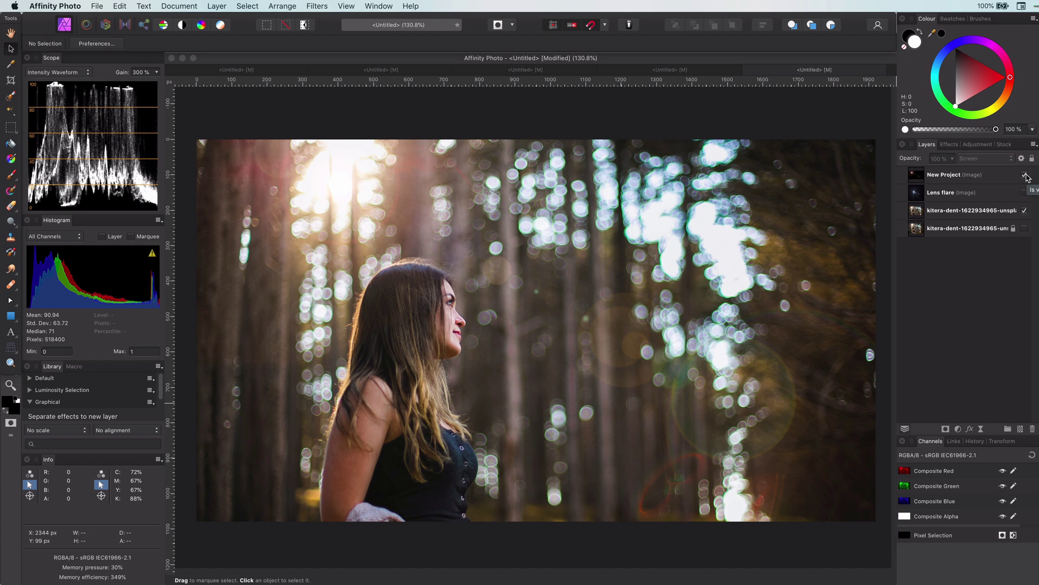